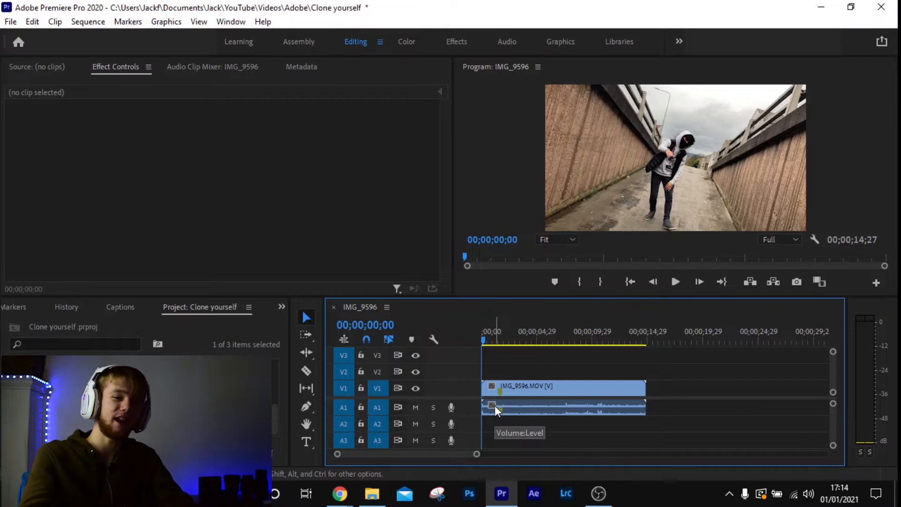
# Set the Lumetri Color white balance Temperature of the IMG_9596.MOV clip to -50 in the Color workspace
pyautogui.moveTo(486, 330)
pyautogui.mouseDown()
pyautogui.moveTo(575, 332)
pyautogui.moveTo(481, 340)
pyautogui.mouseUp()
pyautogui.click(544, 385)
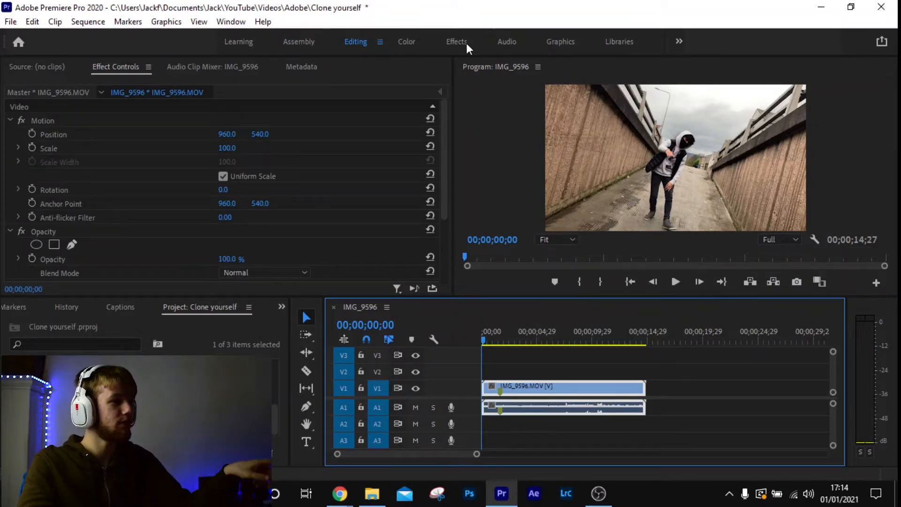
pyautogui.click(407, 42)
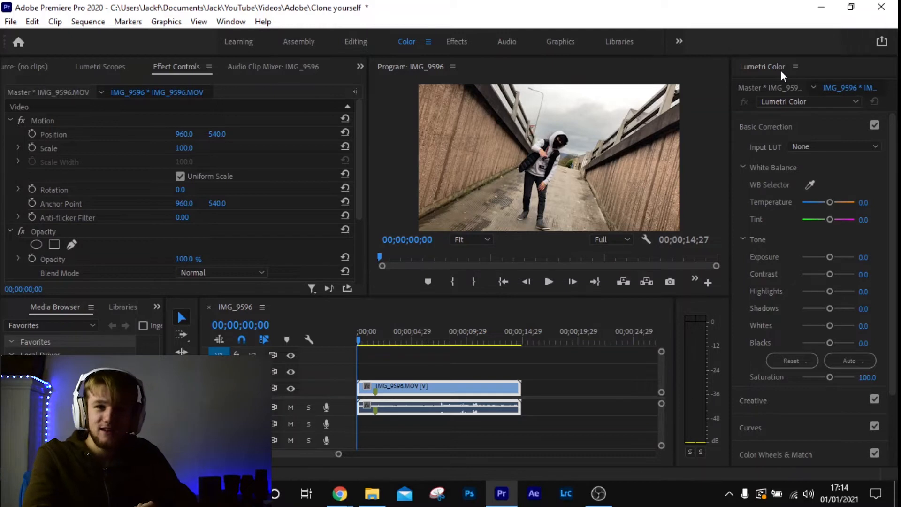
pyautogui.click(828, 201)
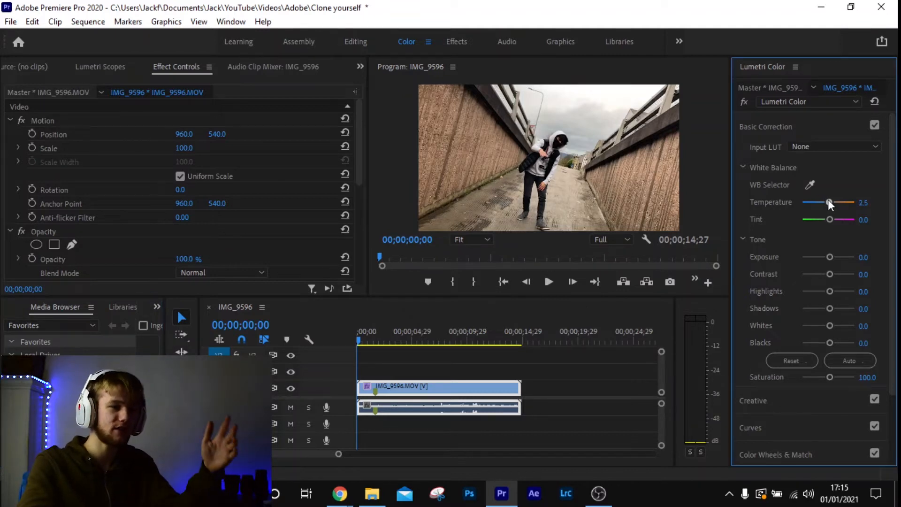
pyautogui.moveTo(827, 199); pyautogui.dragTo(792, 200)
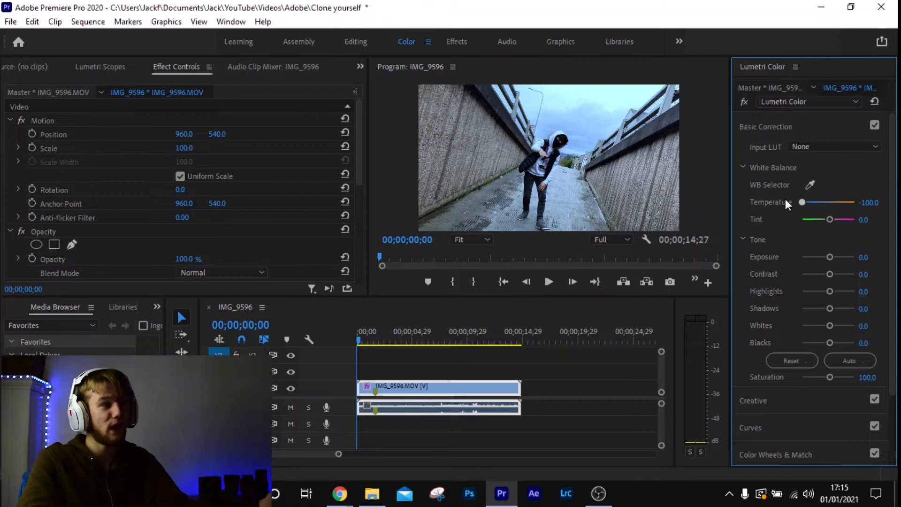
pyautogui.moveTo(802, 202); pyautogui.dragTo(812, 205)
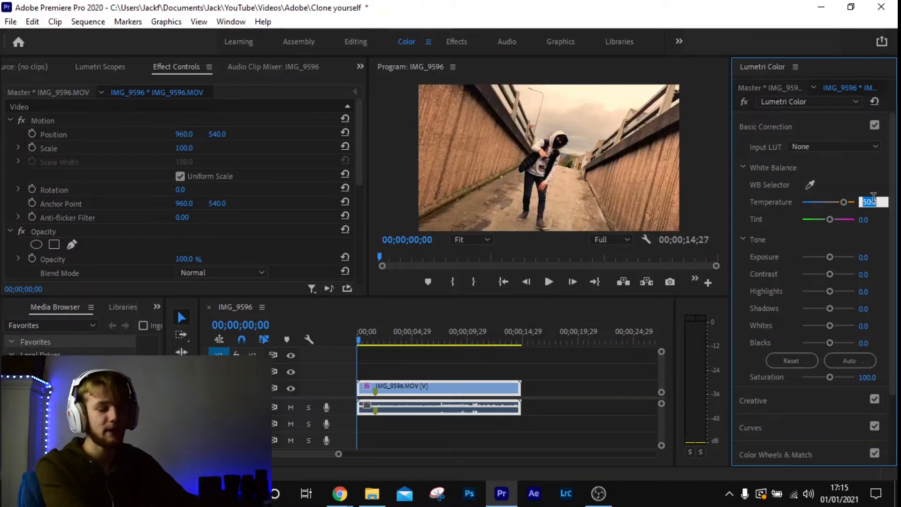
pyautogui.write('-50')
pyautogui.press('Return')
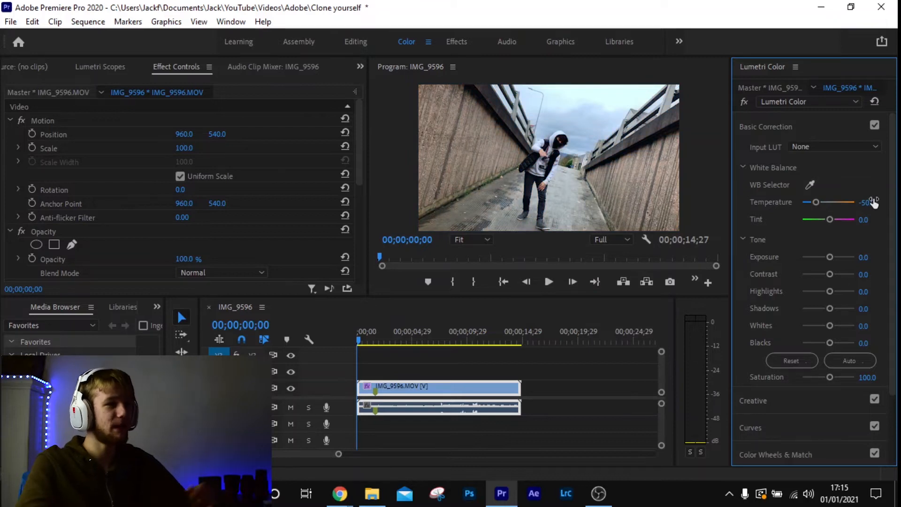
# Compare the clip with and without the cooler temperature by switching the Lumetri Color effect off and on
pyautogui.click(742, 104)
pyautogui.click(741, 103)
pyautogui.click(742, 104)
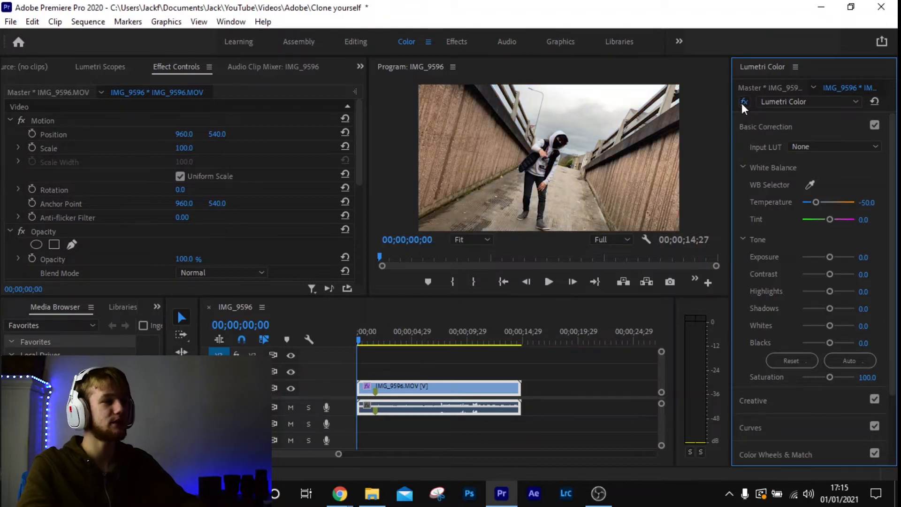
pyautogui.click(742, 104)
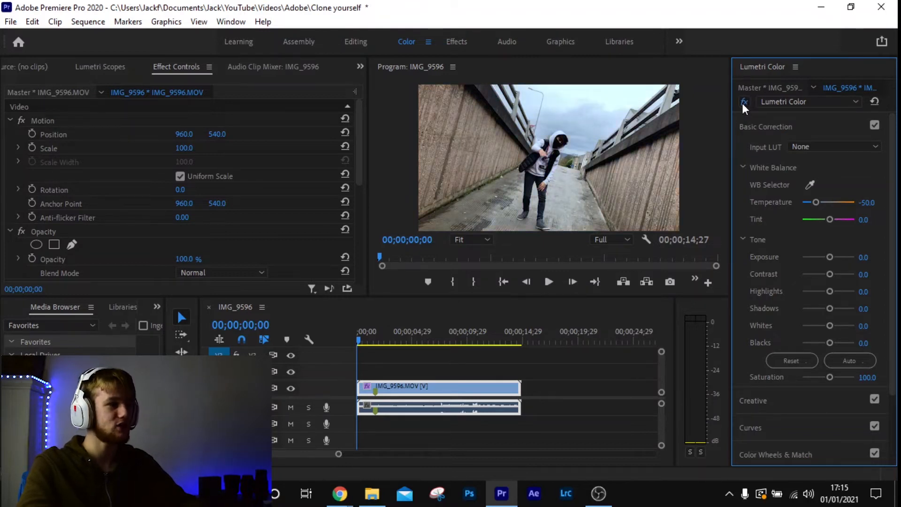
pyautogui.click(743, 103)
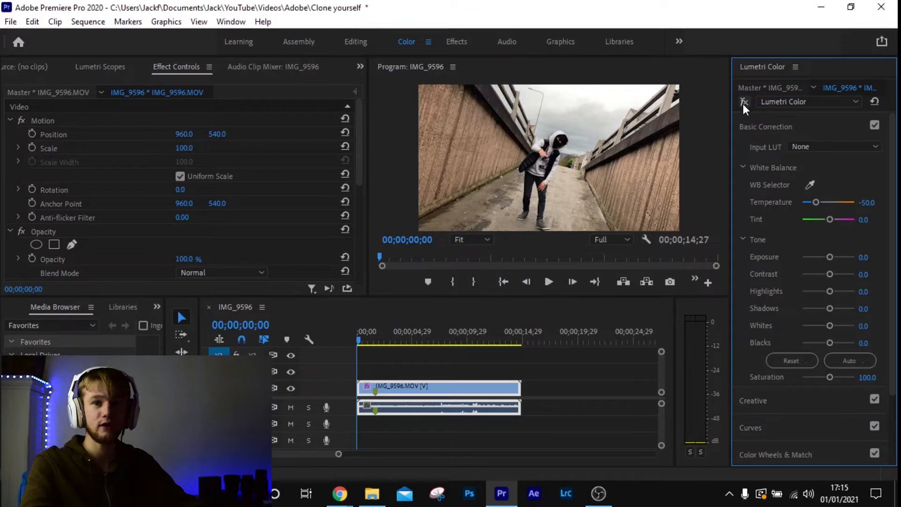
pyautogui.click(742, 104)
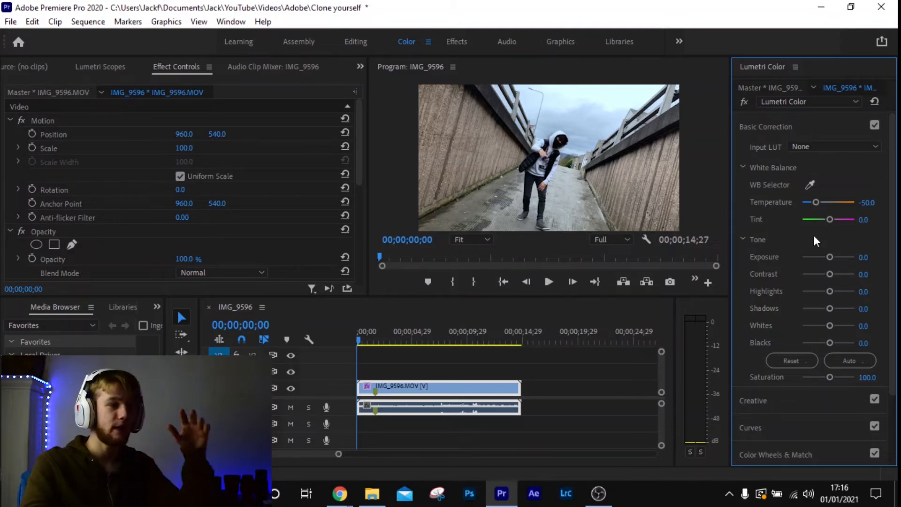
# Set the clip's Exposure to -0.5 and its Contrast to 0 in Basic Correction
pyautogui.moveTo(830, 256)
pyautogui.mouseDown()
pyautogui.moveTo(841, 260)
pyautogui.moveTo(824, 260)
pyautogui.mouseUp()
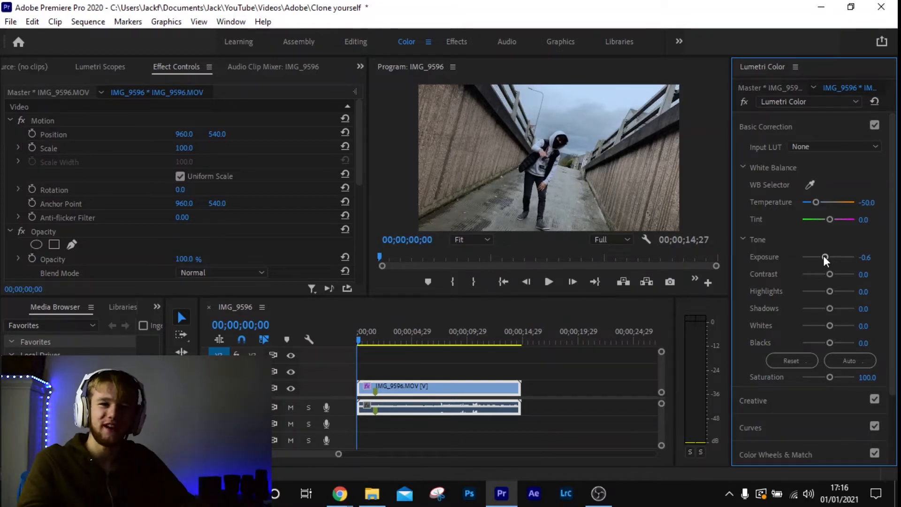
pyautogui.moveTo(825, 256); pyautogui.dragTo(859, 276)
pyautogui.click(866, 275)
pyautogui.write('0')
pyautogui.press('Return')
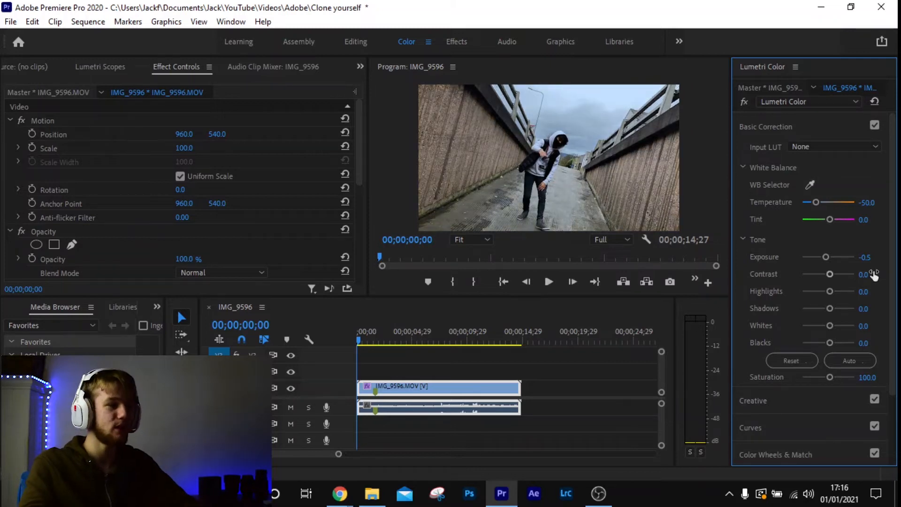
# Lower the clip's Highlights to -50, Shadows to -32.5, Whites to -17.5 and Blacks to -15
pyautogui.moveTo(825, 292); pyautogui.dragTo(816, 291)
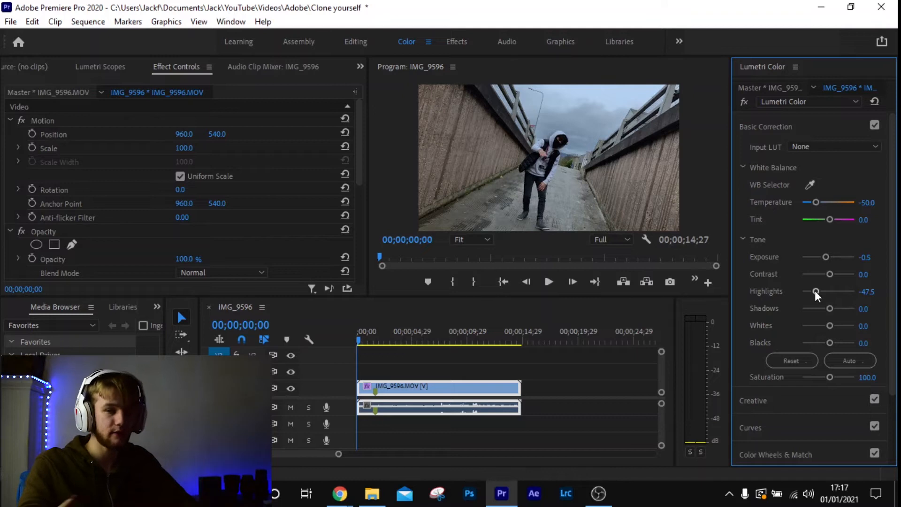
pyautogui.moveTo(813, 291)
pyautogui.mouseDown()
pyautogui.moveTo(798, 291)
pyautogui.moveTo(821, 292)
pyautogui.mouseUp()
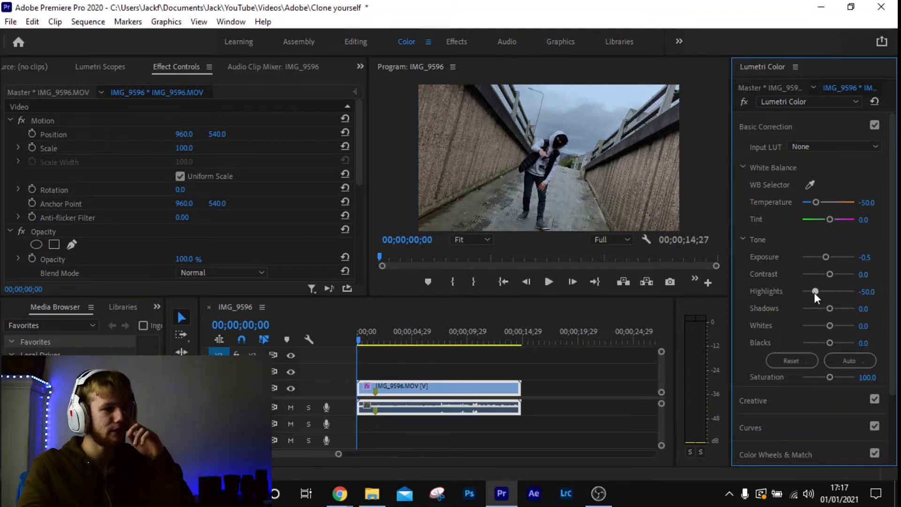
pyautogui.moveTo(830, 309); pyautogui.dragTo(826, 342)
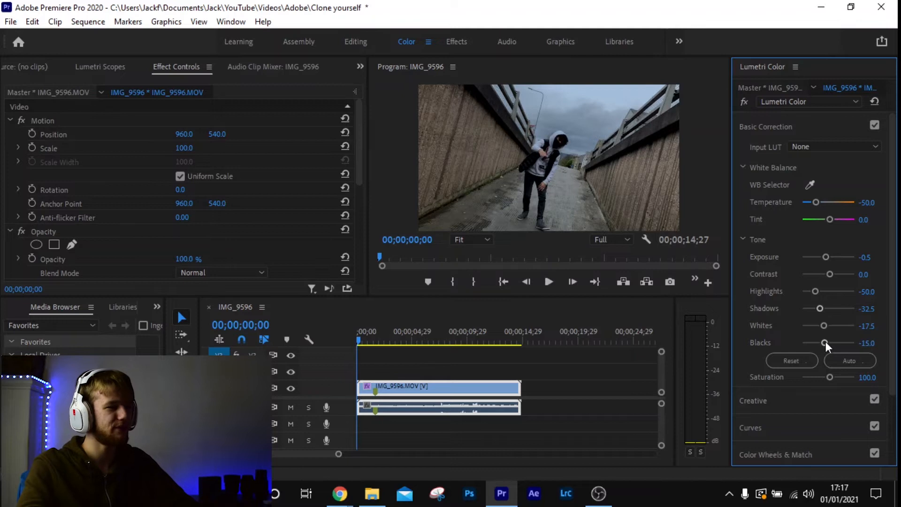
# Compare the footage before and after the full basic correction by toggling the Lumetri Color effect repeatedly
pyautogui.click(745, 102)
pyautogui.click(746, 102)
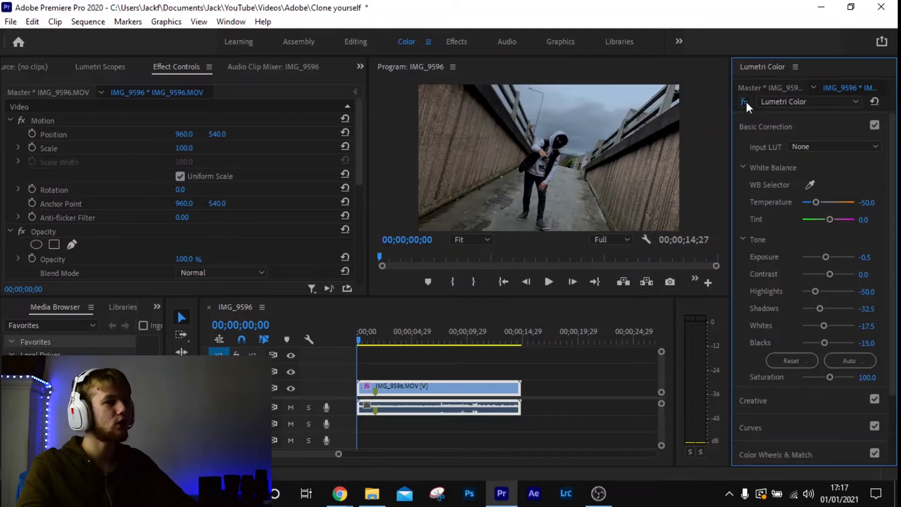
pyautogui.click(746, 102)
pyautogui.click(747, 103)
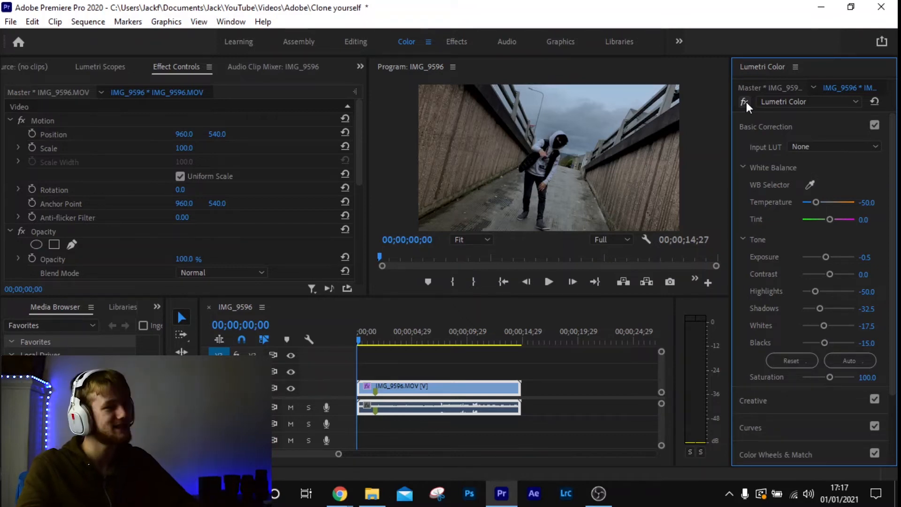
pyautogui.click(746, 102)
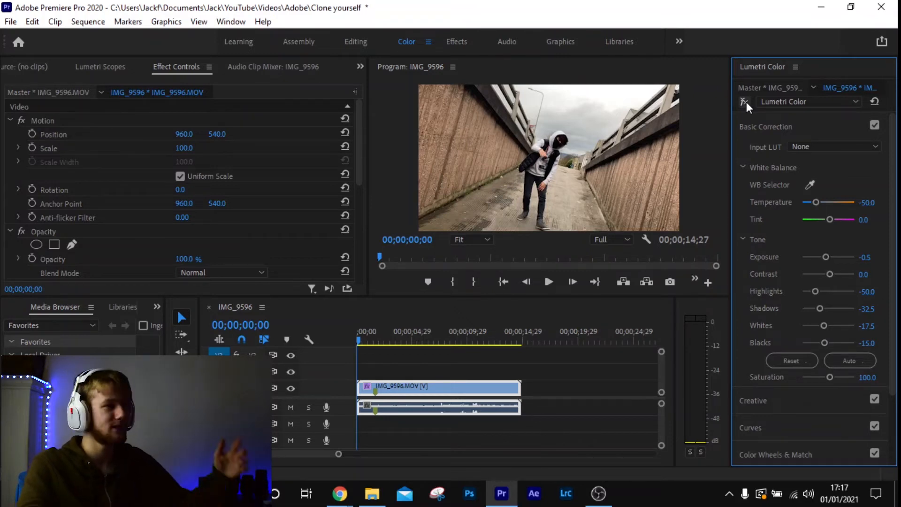
pyautogui.click(746, 102)
pyautogui.click(746, 102)
pyautogui.click(746, 103)
pyautogui.click(746, 102)
pyautogui.click(746, 102)
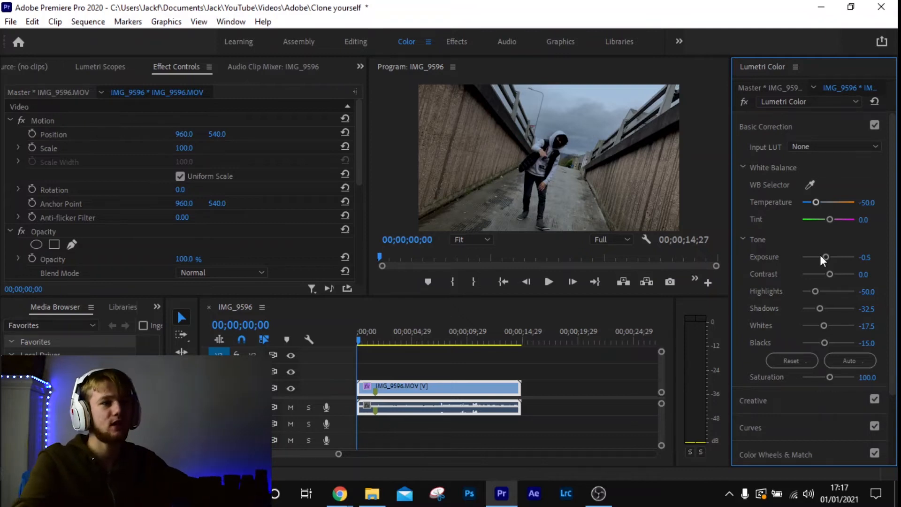
pyautogui.moveTo(840, 200); pyautogui.dragTo(829, 204)
pyautogui.moveTo(826, 257); pyautogui.dragTo(829, 258)
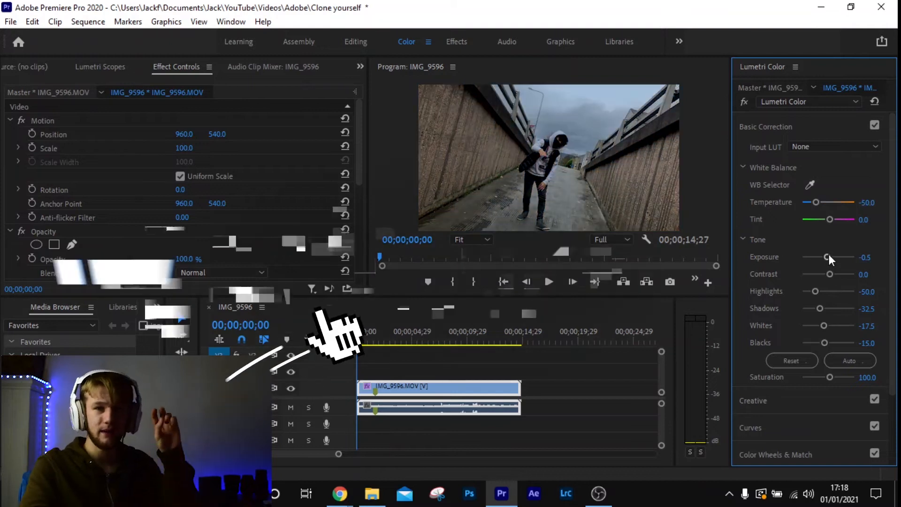
# Apply the Creative look Fuji ETERNA 250D Fuji 3510 (by Adobe) to the clip with an Intensity of 45
pyautogui.click(794, 128)
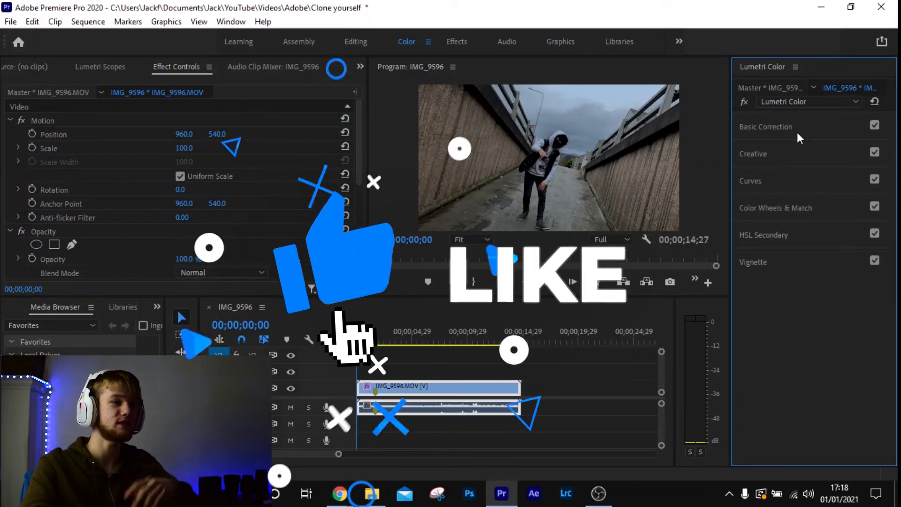
pyautogui.click(782, 155)
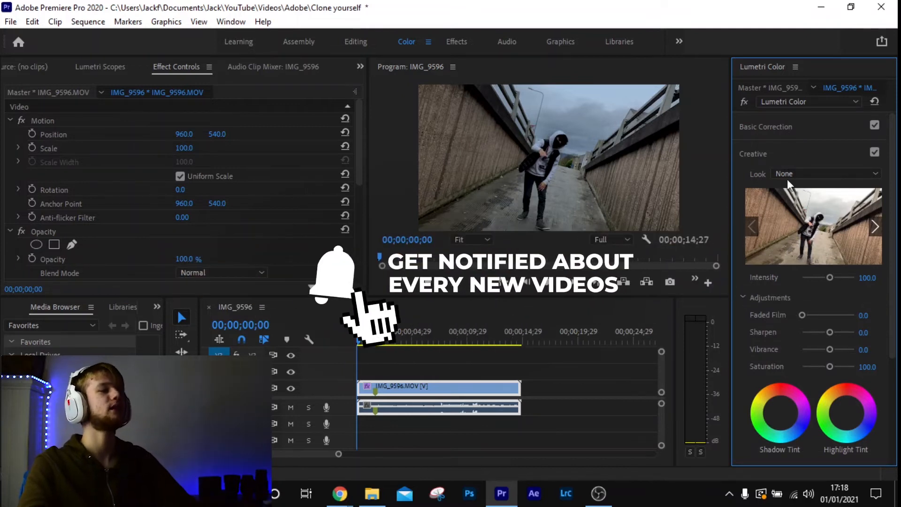
pyautogui.click(787, 173)
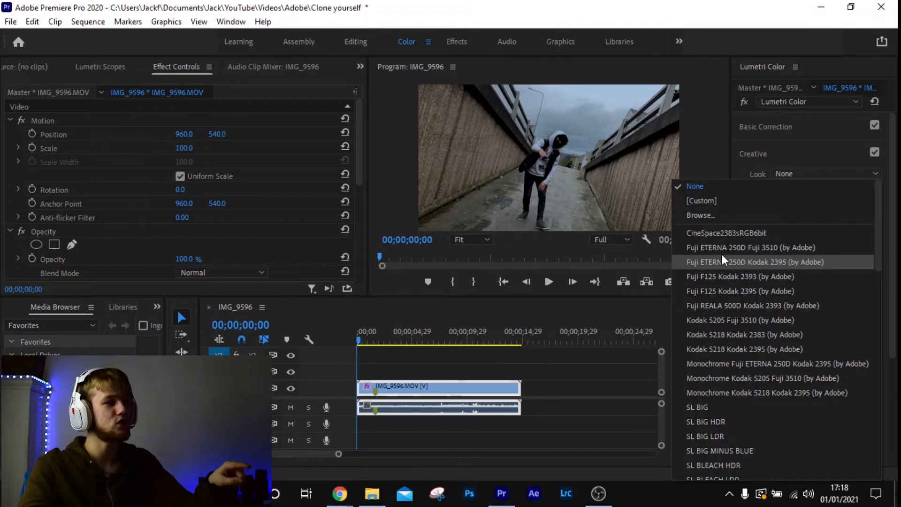
pyautogui.click(752, 249)
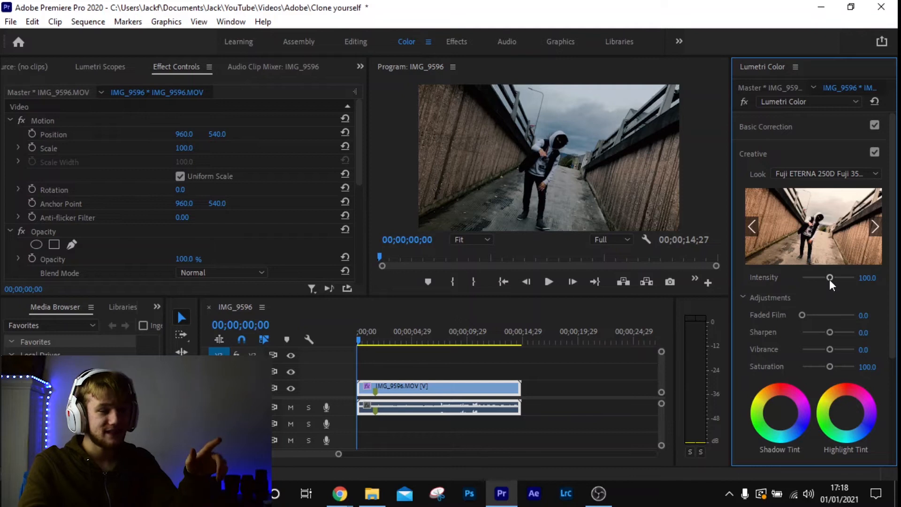
pyautogui.moveTo(827, 279)
pyautogui.mouseDown()
pyautogui.moveTo(803, 279)
pyautogui.moveTo(880, 278)
pyautogui.moveTo(813, 285)
pyautogui.mouseUp()
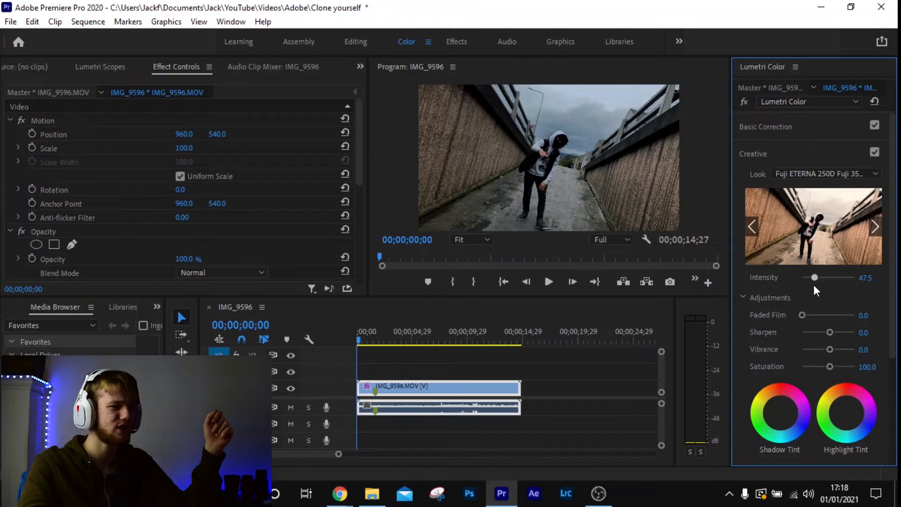
# Compare the clip with and without the Fuji look by switching the Creative section off and on
pyautogui.click(872, 150)
pyautogui.click(872, 150)
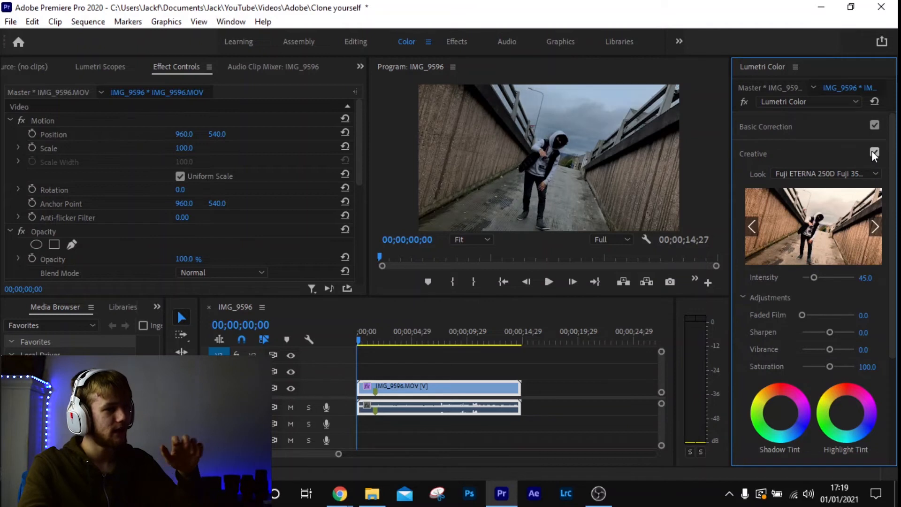
pyautogui.click(872, 151)
pyautogui.click(872, 151)
pyautogui.click(872, 152)
pyautogui.click(872, 151)
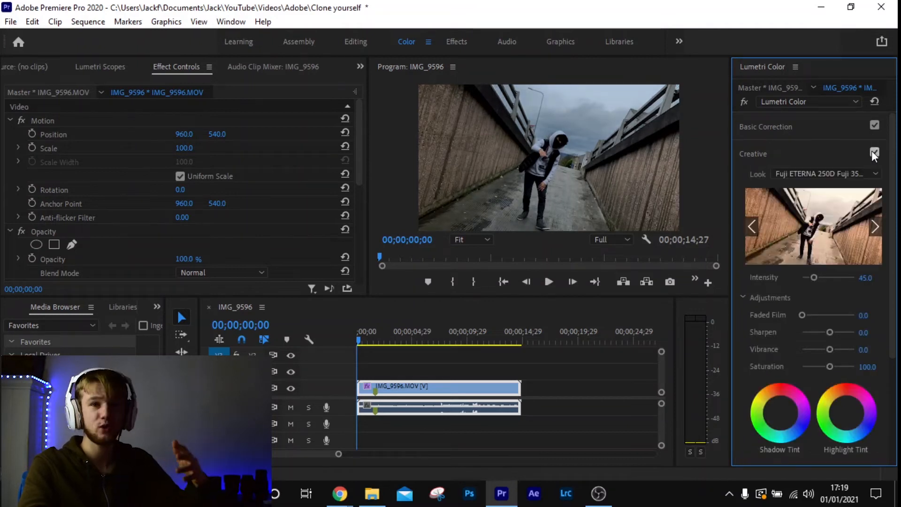
pyautogui.click(872, 151)
pyautogui.click(872, 151)
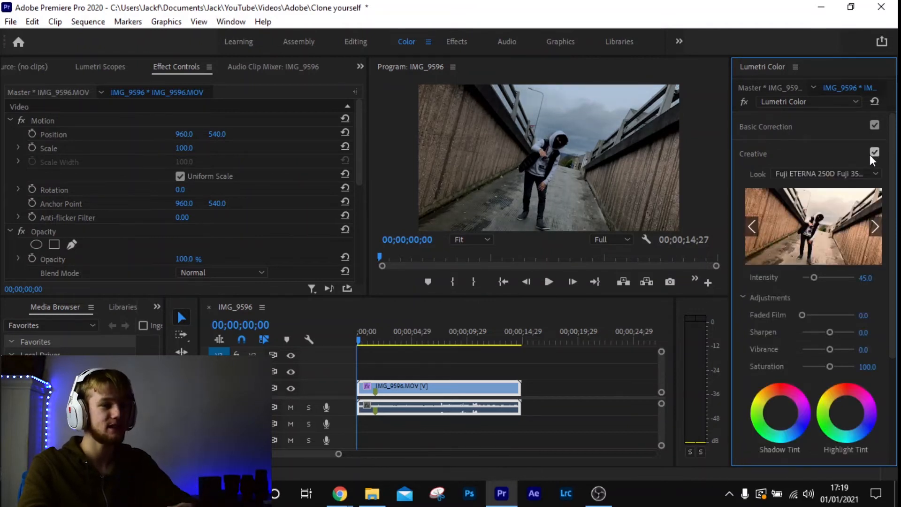
# Try the Monochrome Kodak 5205 Fuji 3510, SL MATRIX GREEN and SL NOIR NOUVELLE RED looks, and restore Fuji ETERNA 250D Fuji 3510
pyautogui.click(821, 173)
pyautogui.click(761, 317)
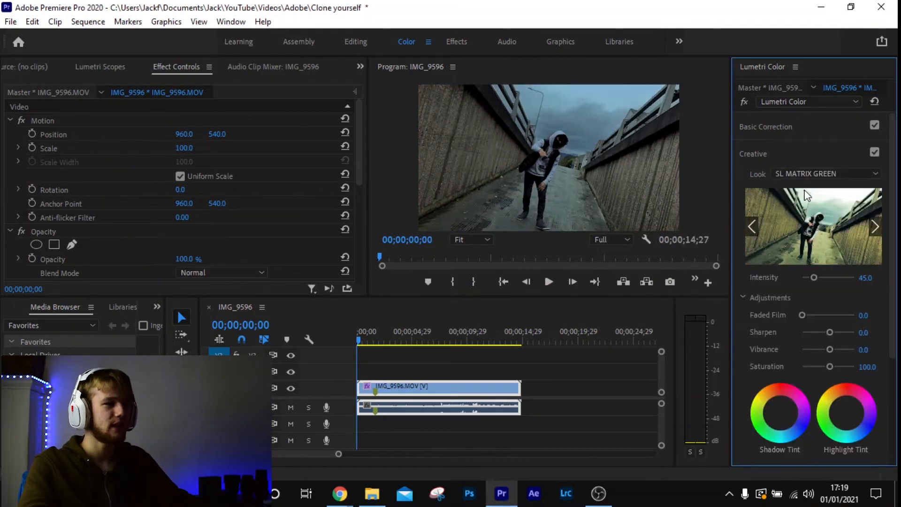
pyautogui.click(826, 173)
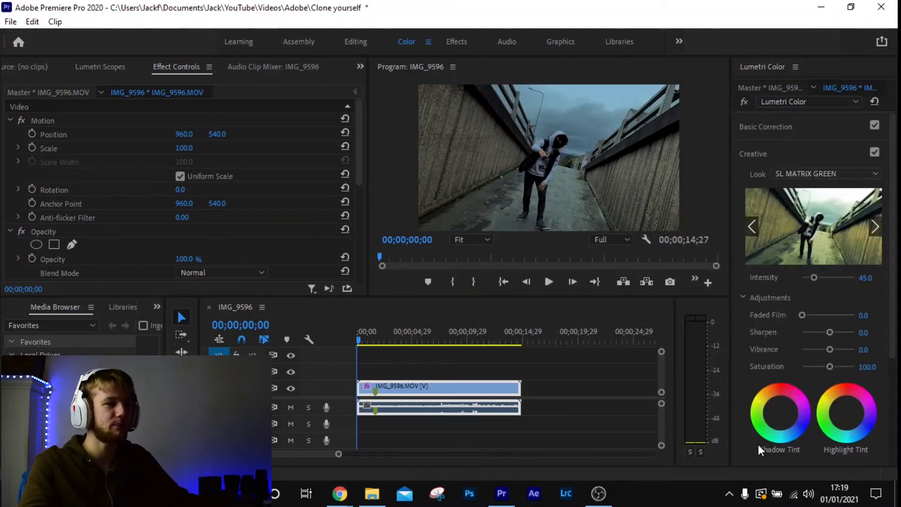
pyautogui.click(760, 446)
pyautogui.click(824, 172)
pyautogui.scroll(10, 780, 264)
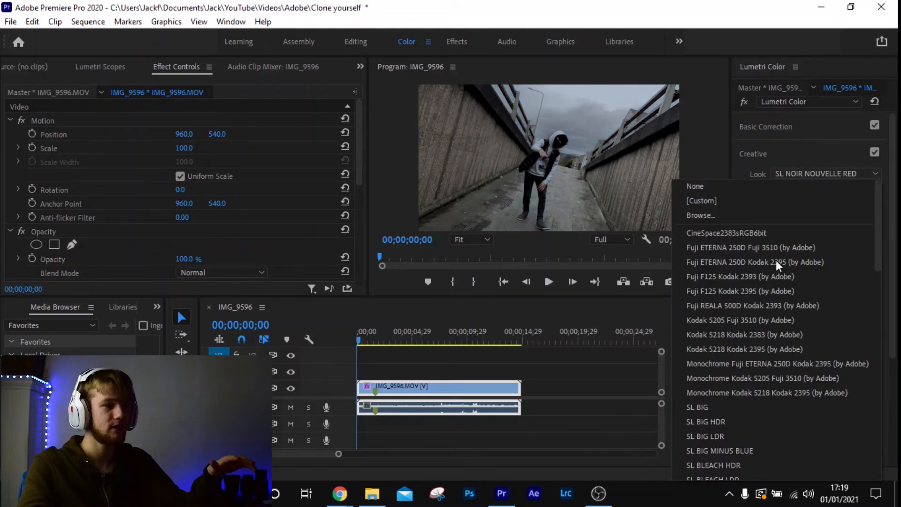
pyautogui.click(799, 246)
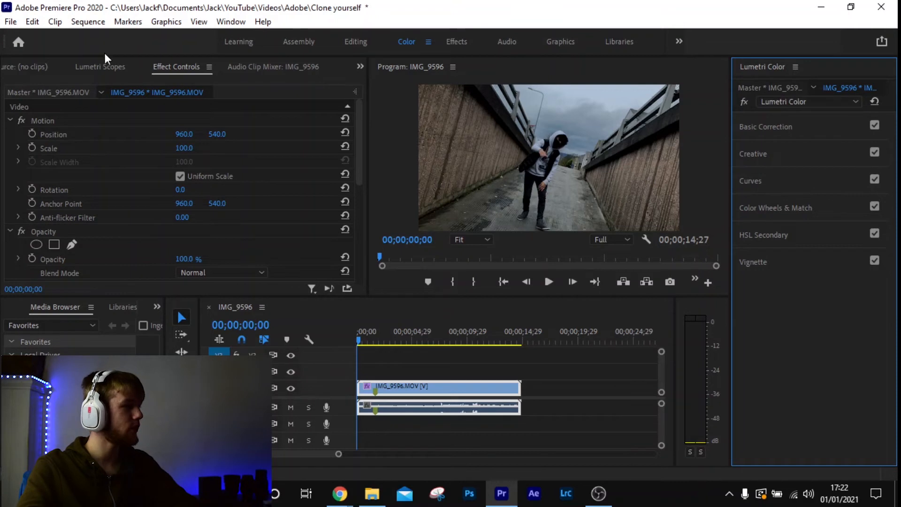
# Search for the Crop effect in the Effects workspace and apply it to the IMG_9596.MOV clip on V1
pyautogui.click(462, 45)
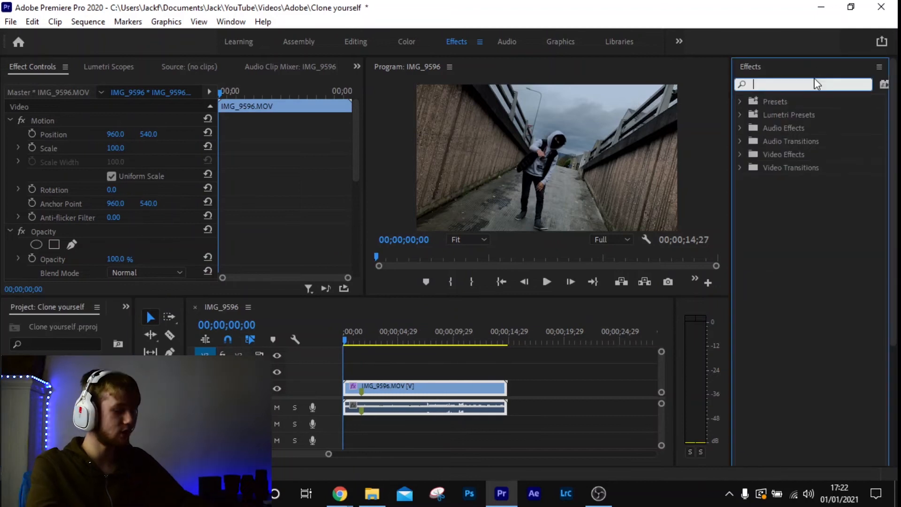
pyautogui.write('crop')
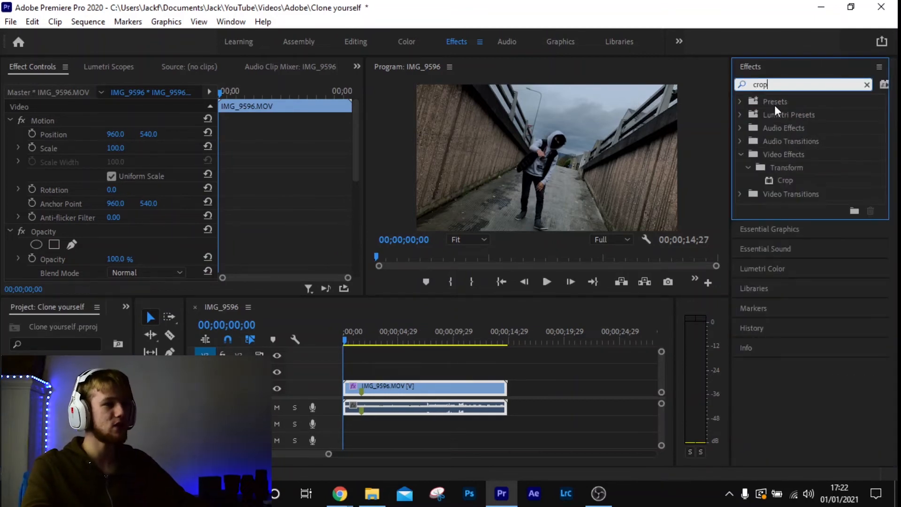
pyautogui.moveTo(779, 183); pyautogui.dragTo(776, 186)
pyautogui.moveTo(451, 383); pyautogui.dragTo(451, 384)
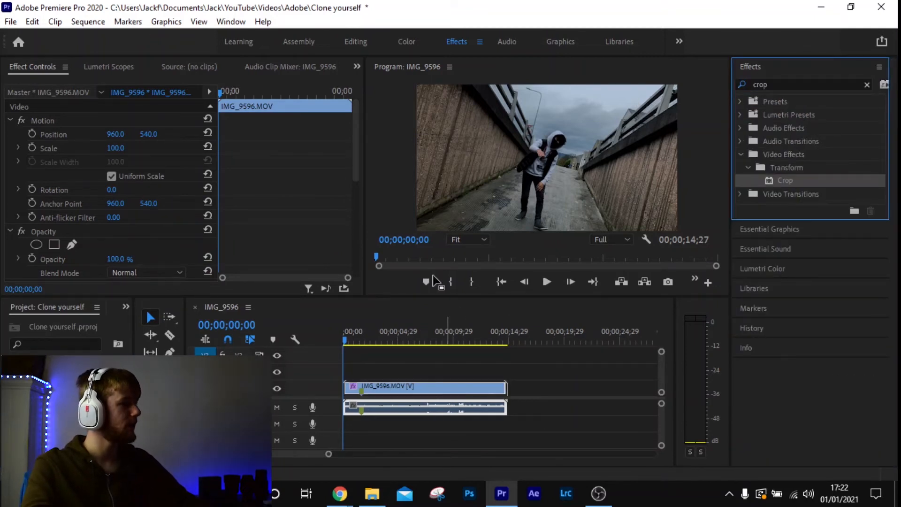
# Try Top crop values of 10% and 15% in the Crop effect of the IMG_9596.MOV clip
pyautogui.click(447, 385)
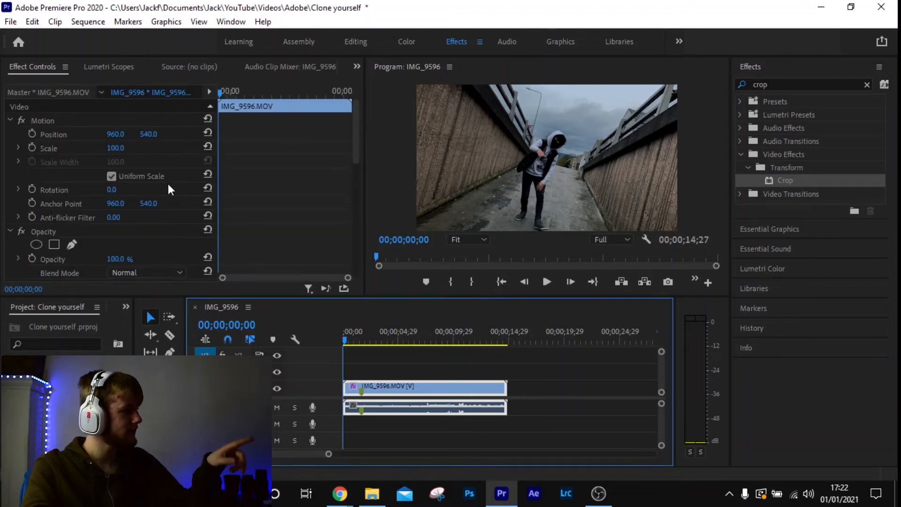
pyautogui.scroll(-5, 254, 179)
pyautogui.scroll(-5, 253, 192)
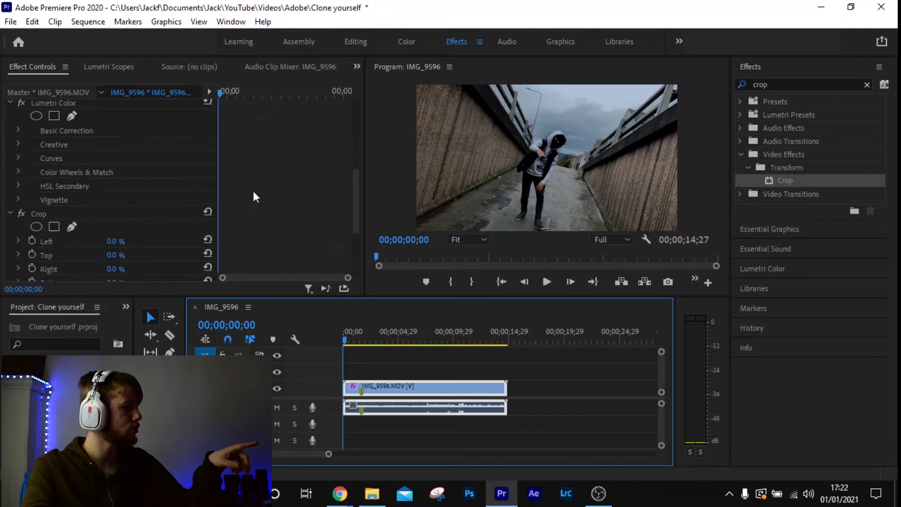
pyautogui.click(125, 174)
pyautogui.write('10')
pyautogui.press('Return')
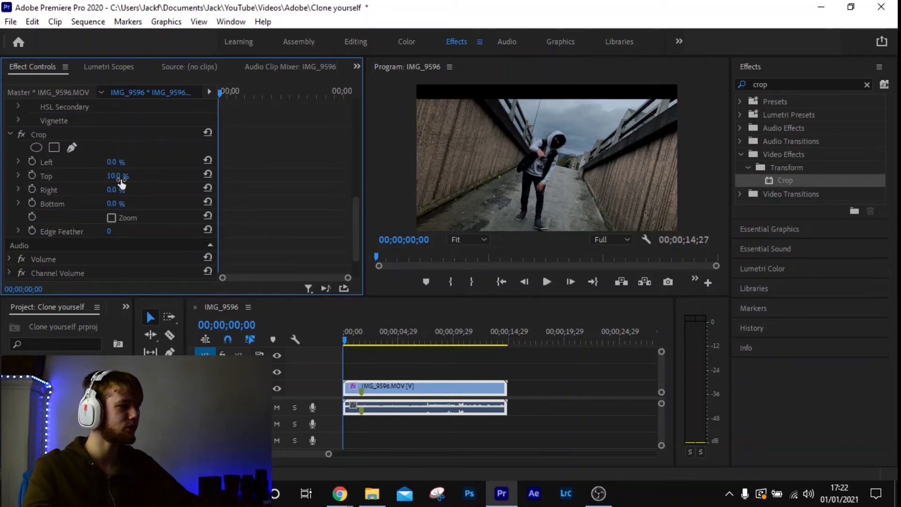
pyautogui.click(125, 172)
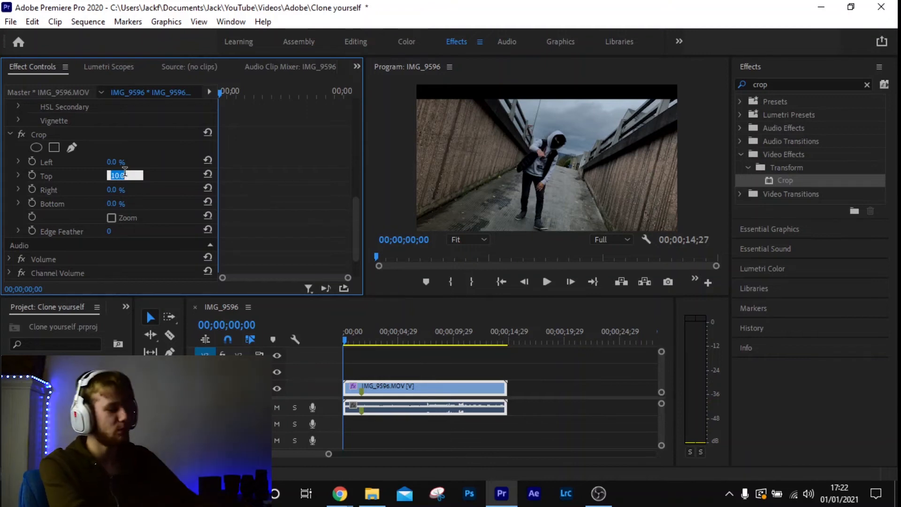
pyautogui.press('Return')
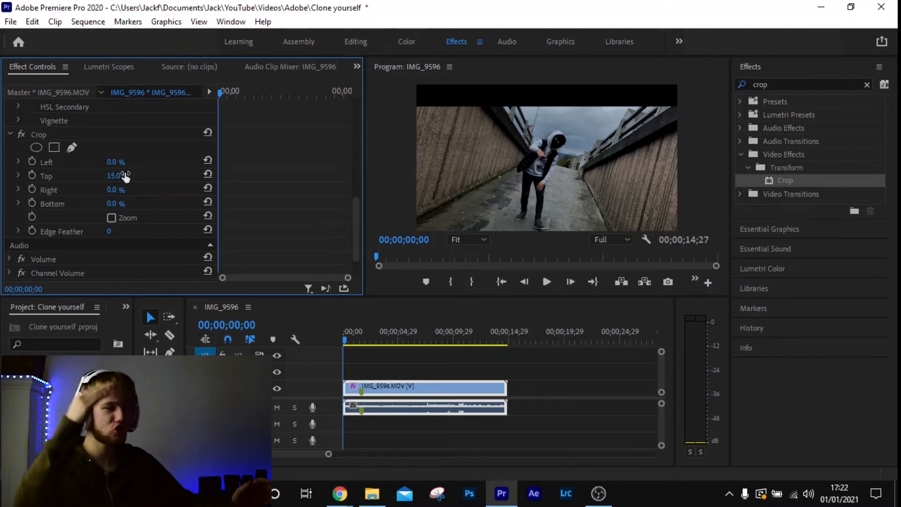
# Set the Crop effect's Top and Bottom values to 8% each for cinematic black bars on the clip
pyautogui.click(125, 174)
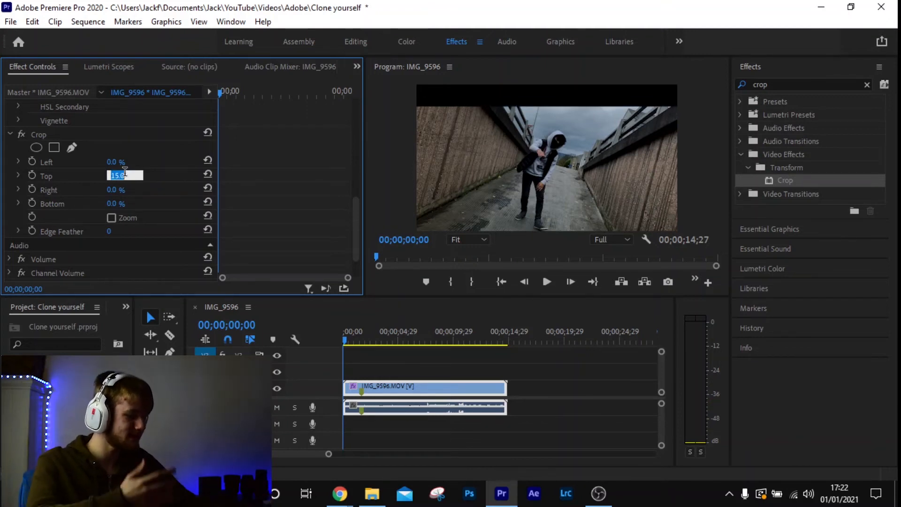
pyautogui.write('8')
pyautogui.press('Return')
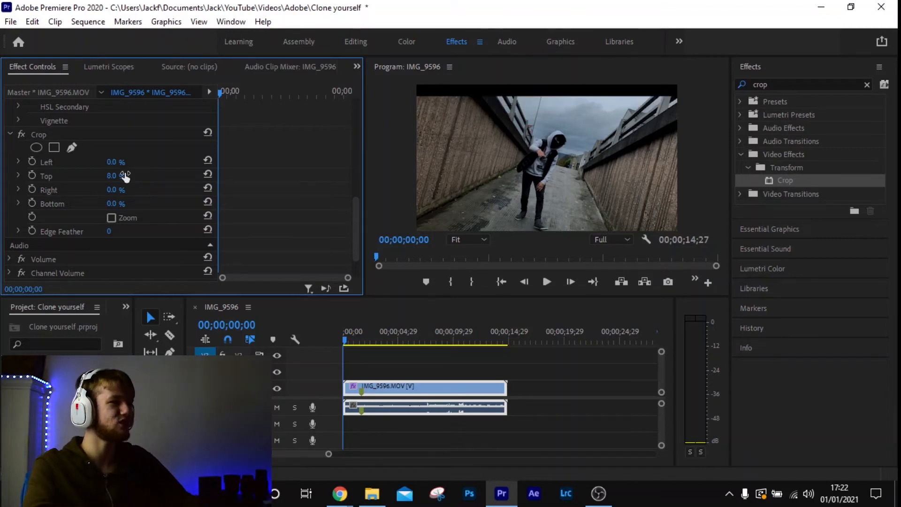
pyautogui.click(124, 203)
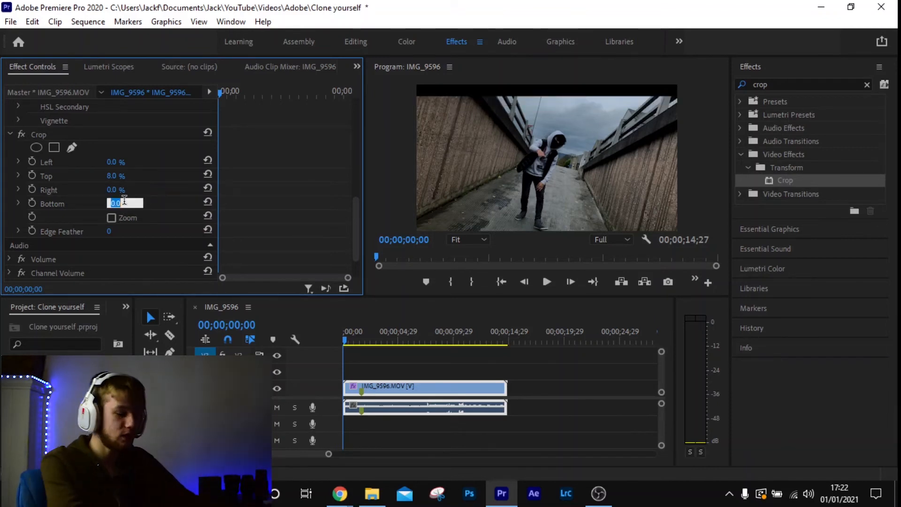
pyautogui.write('8')
pyautogui.press('Return')
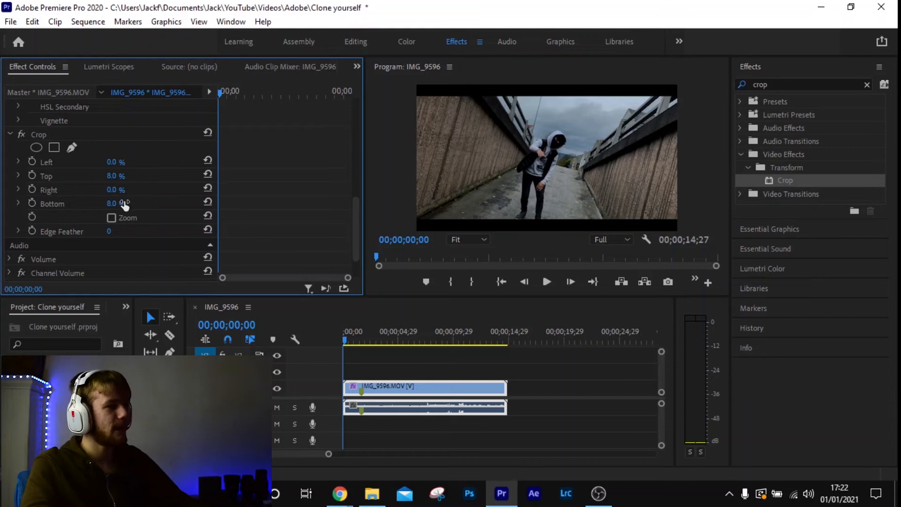
# Examine the cropped frame in a maximized Program monitor and restore the normal panel layout
pyautogui.click(449, 173)
pyautogui.press('`')
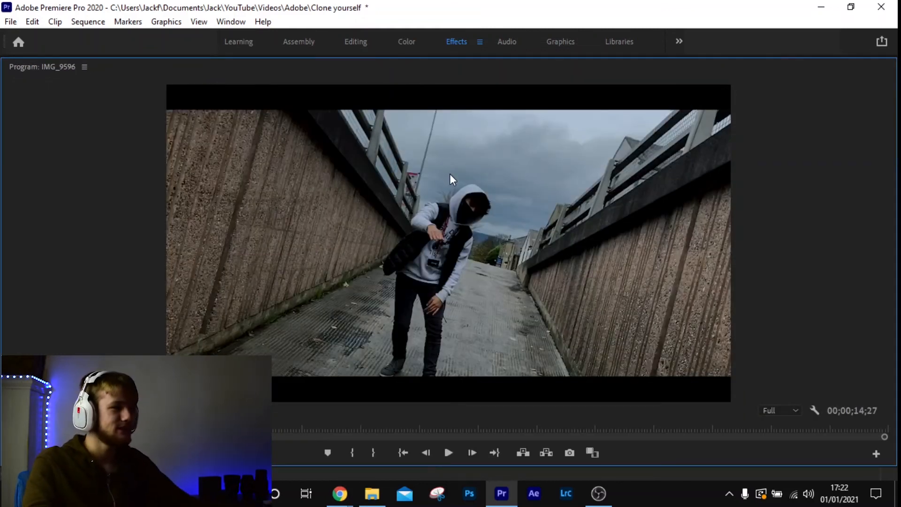
pyautogui.press('`')
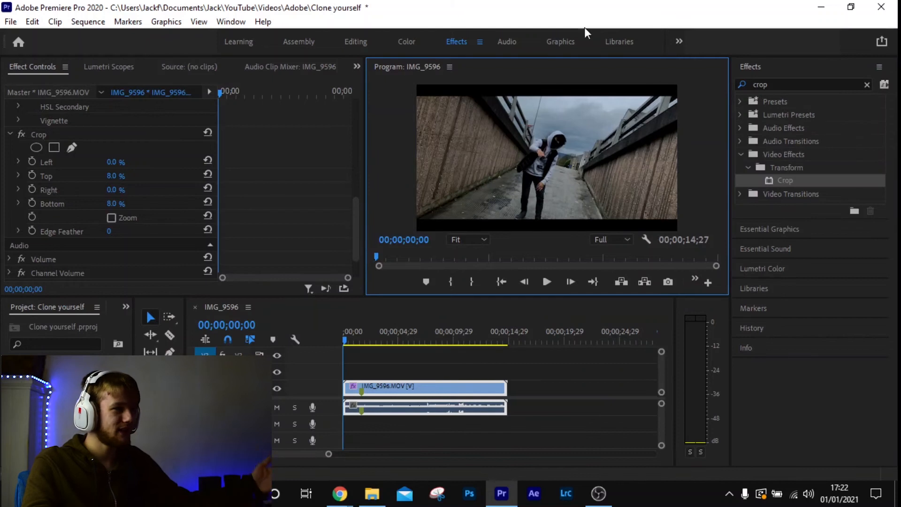
# Switch to the Color workspace and try to bypass Lumetri Color to compare the clip without its grade
pyautogui.click(408, 41)
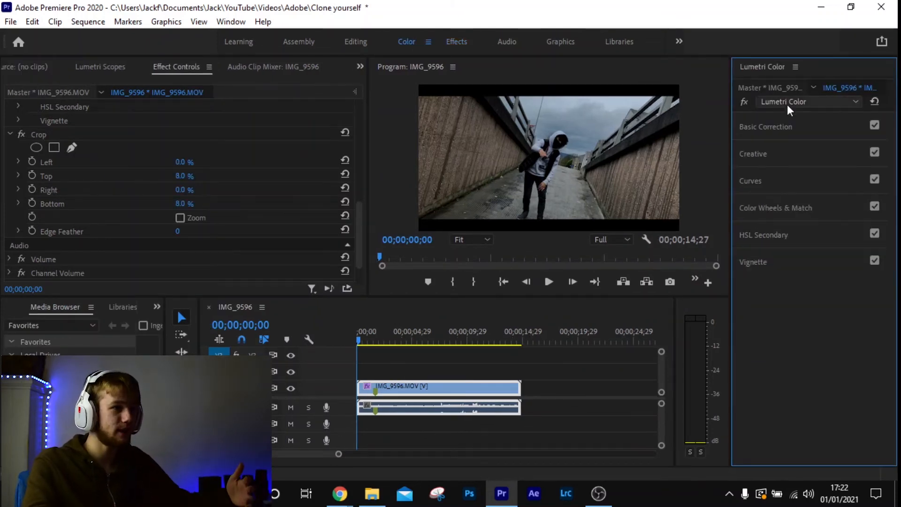
pyautogui.click(745, 96)
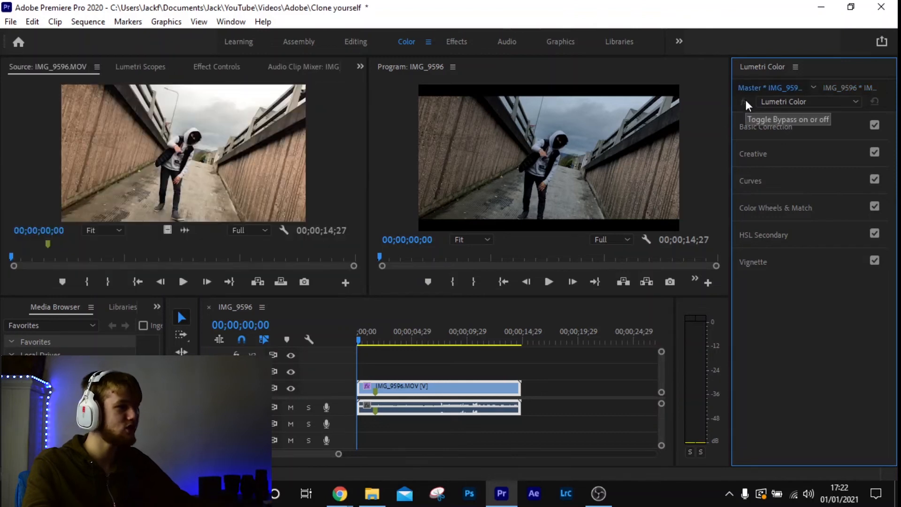